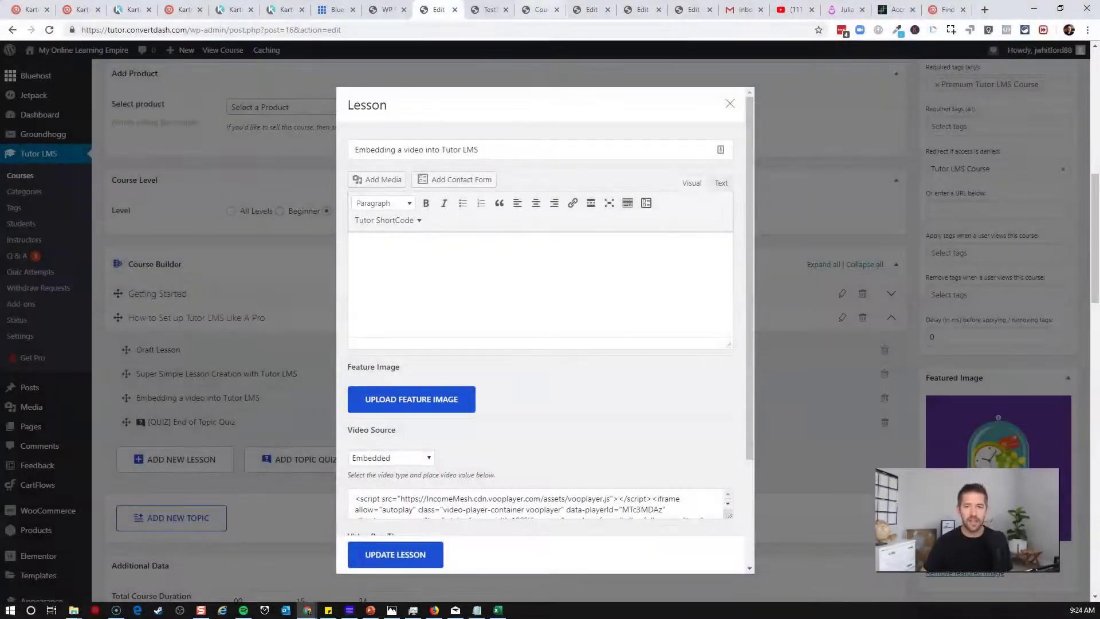
Enlarge the embed-code box to show the full VooPlayer iframe, then review the Video Source options.
scroll(578, 296, down, 2)
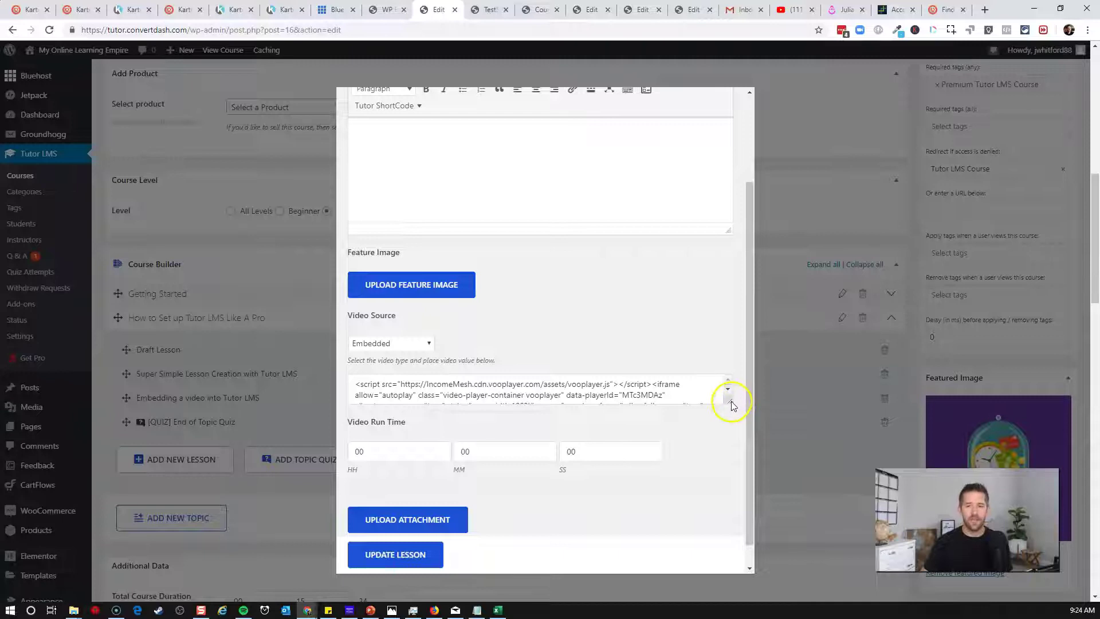
drag(731, 402, 749, 437)
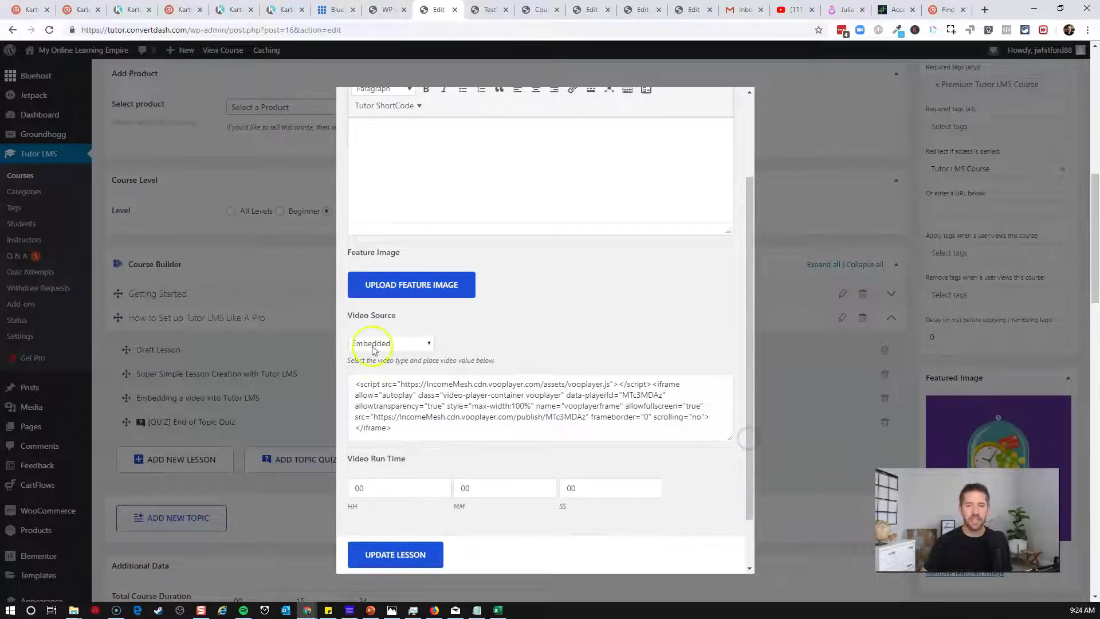
scroll(580, 266, up, 1)
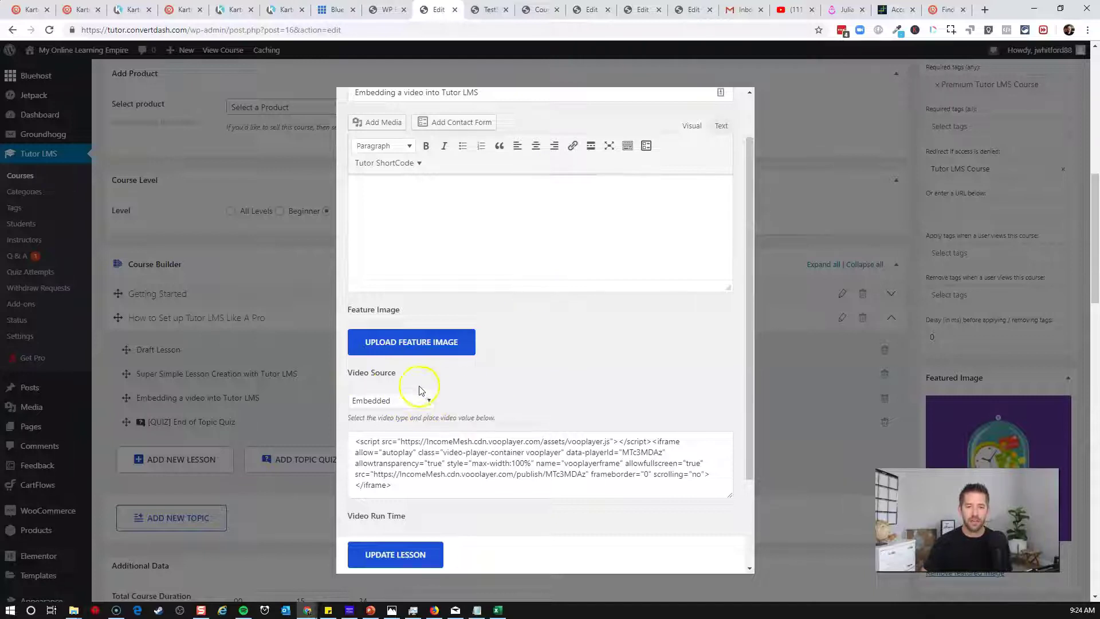
click(404, 402)
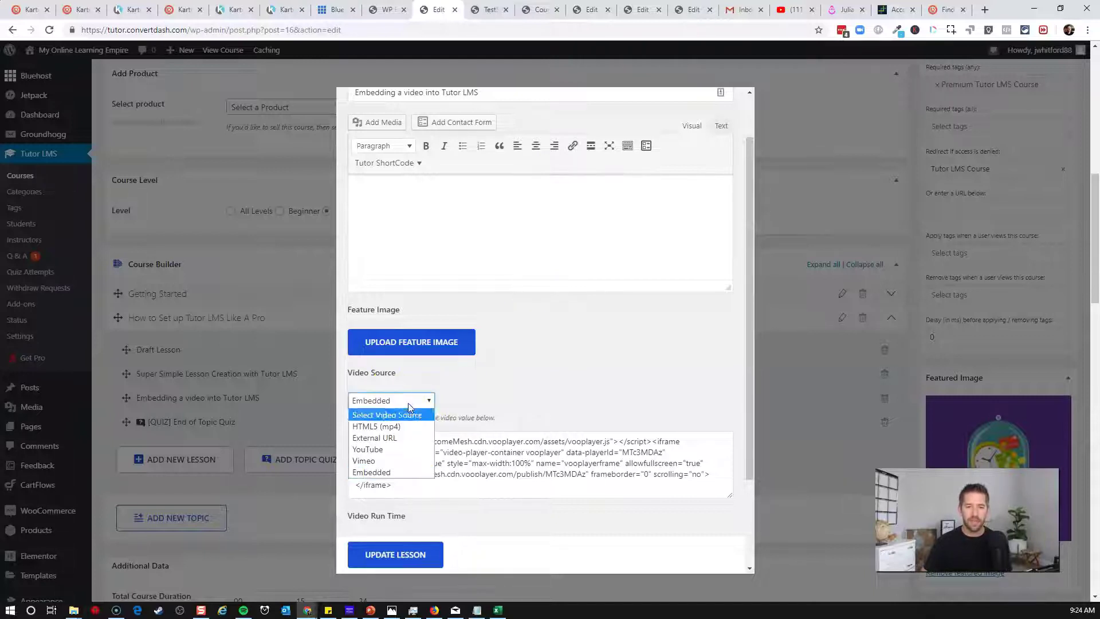
click(398, 430)
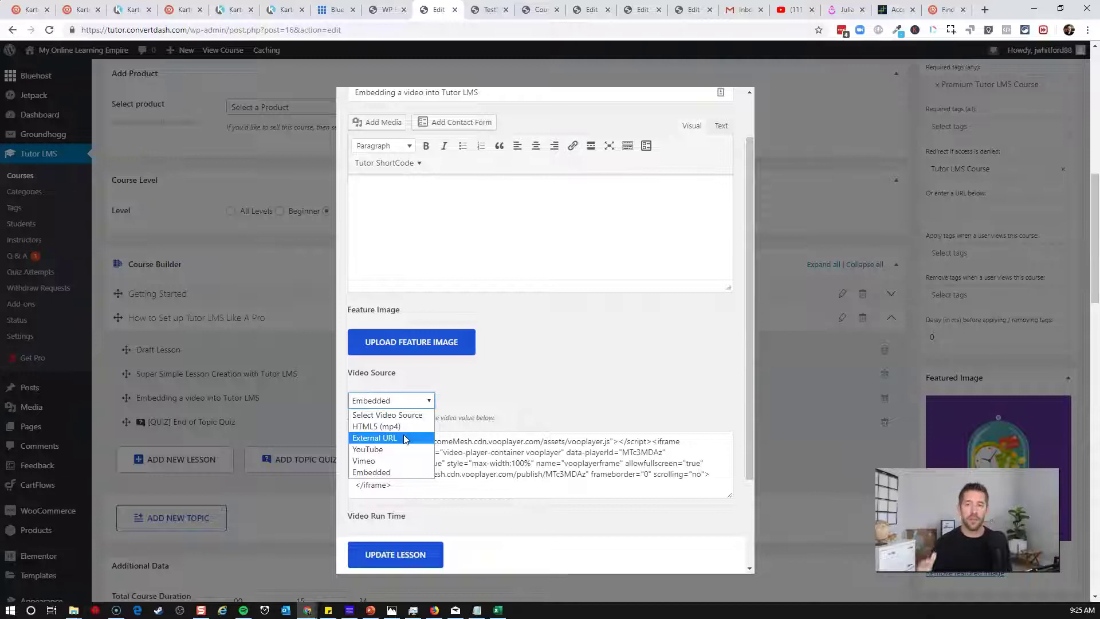
Keep Embedded as the video source and update the lesson.
click(561, 381)
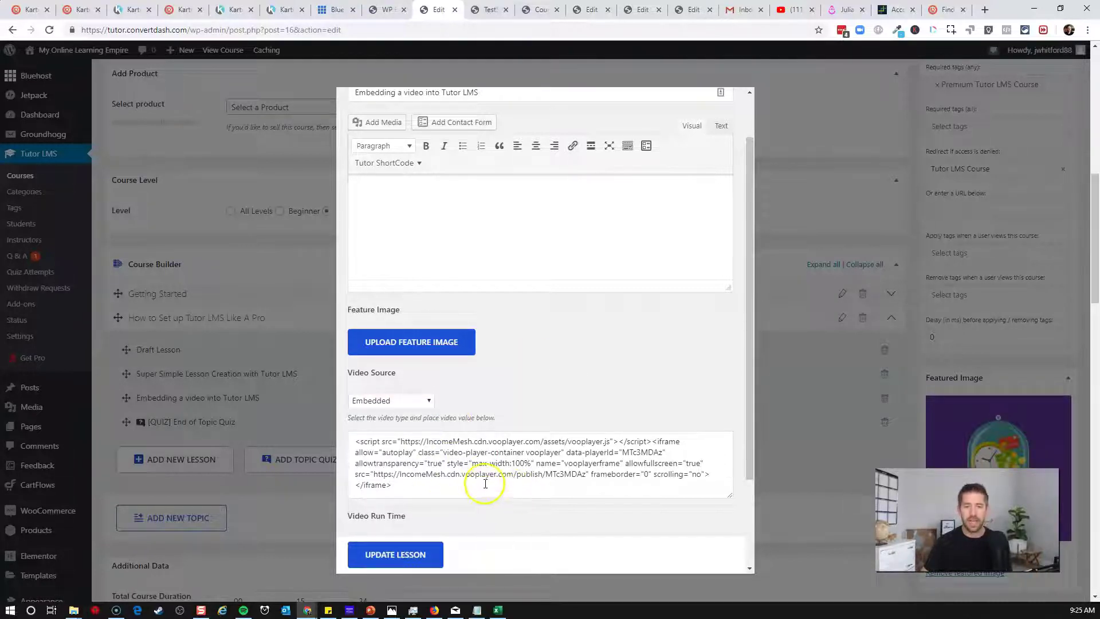
click(408, 556)
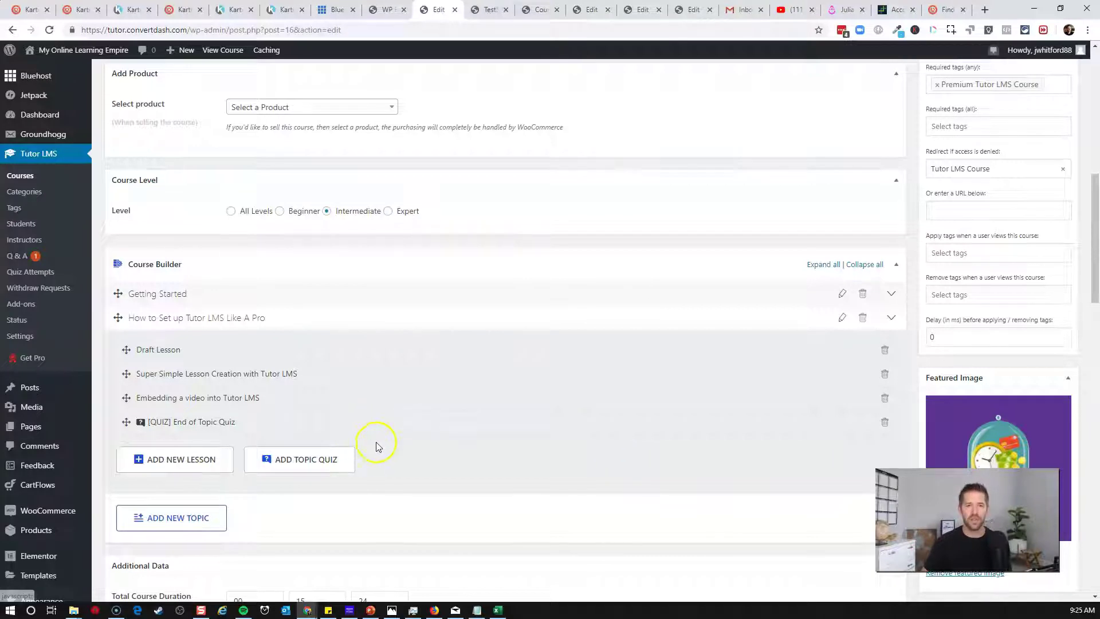
Open the course's public page in a new tab and switch to it.
scroll(500, 446, up, 10)
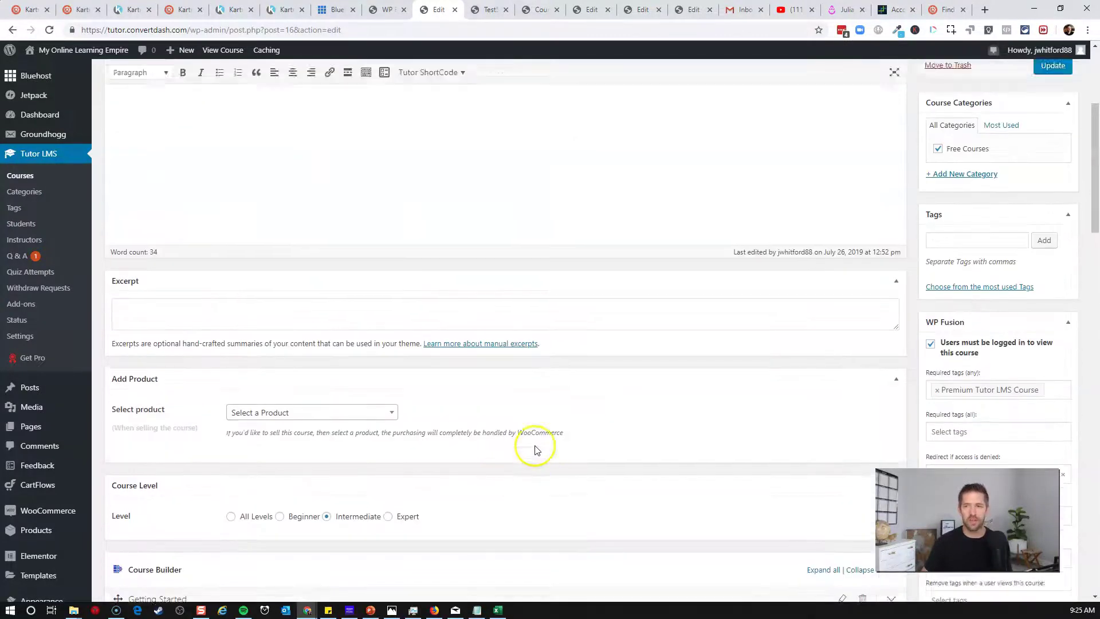
right_click(335, 210)
click(350, 217)
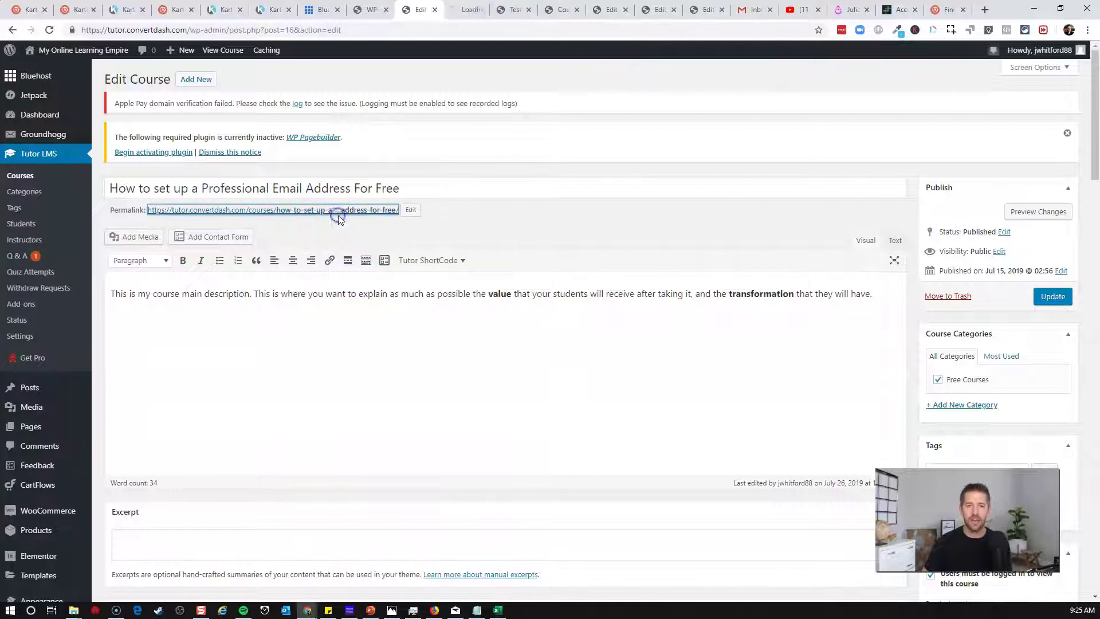
click(459, 6)
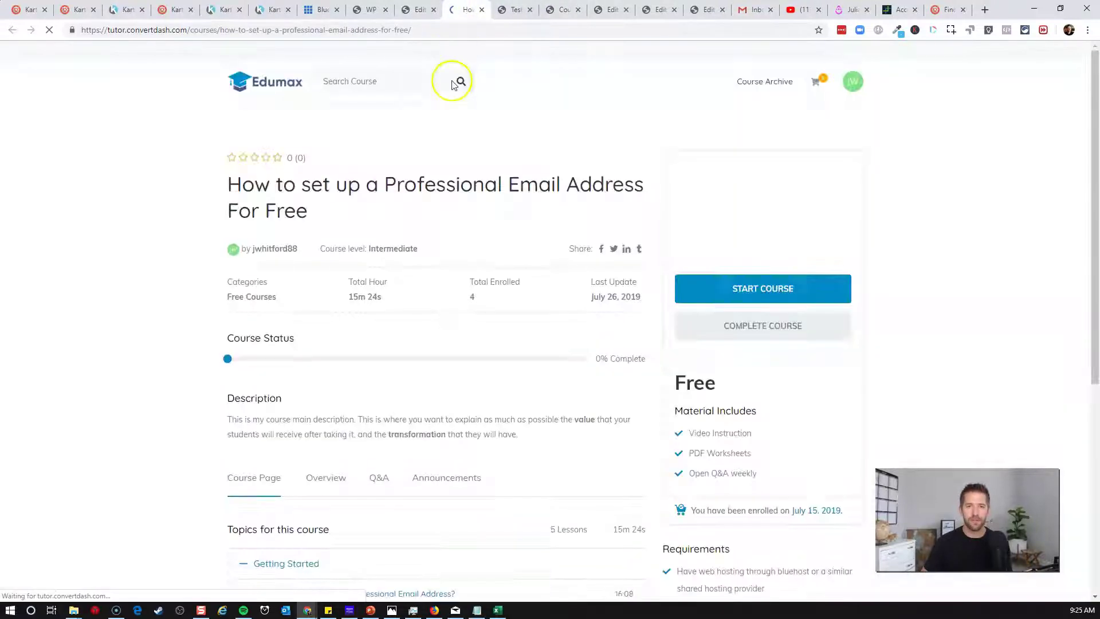
scroll(430, 209, down, 2)
scroll(429, 197, down, 4)
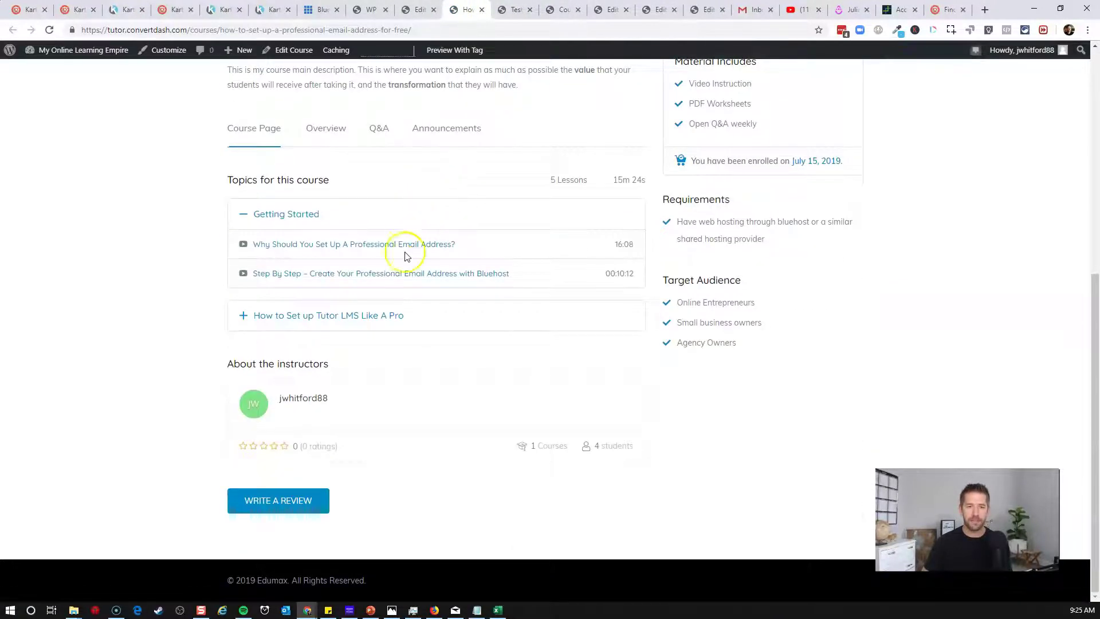
Open the 'Embedding a video into Tutor LMS' lesson, then play and pause its VooPlayer video.
click(322, 315)
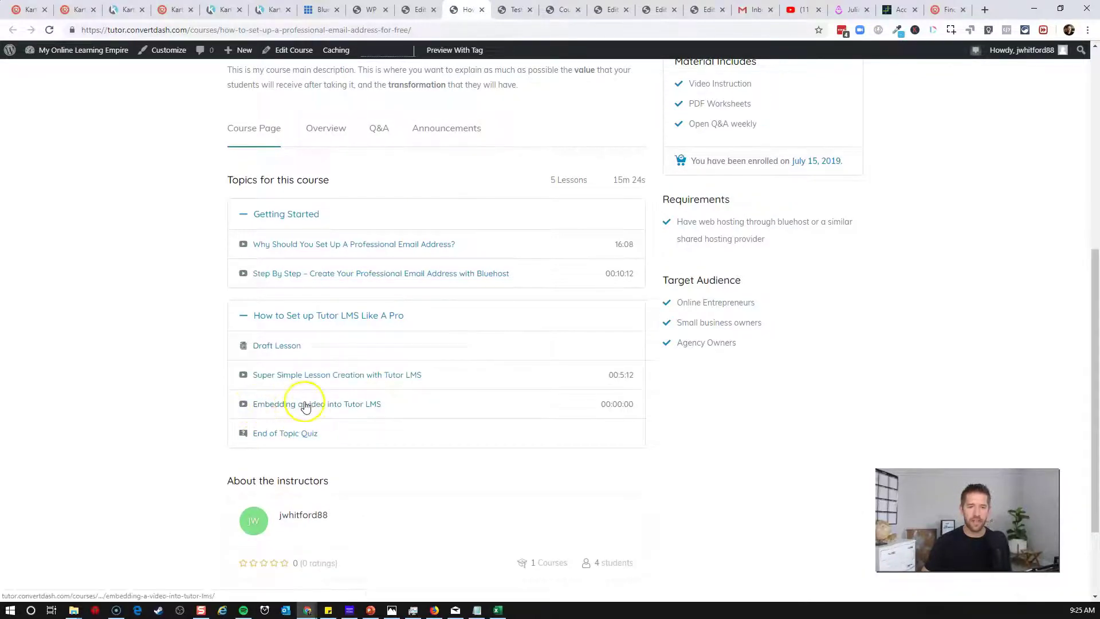
click(285, 376)
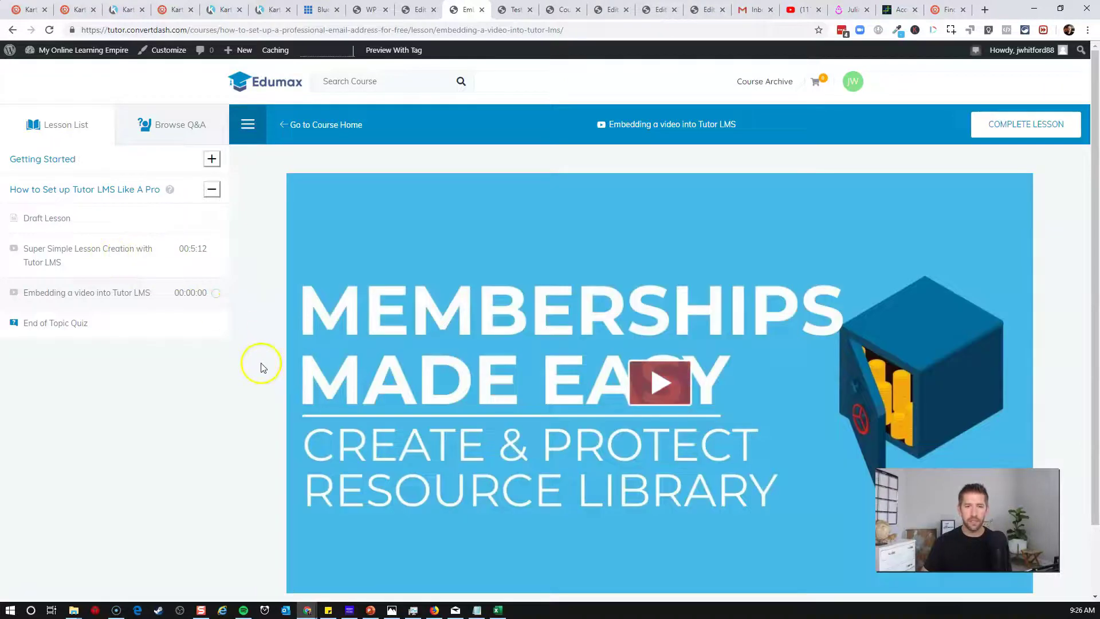
scroll(259, 365, down, 1)
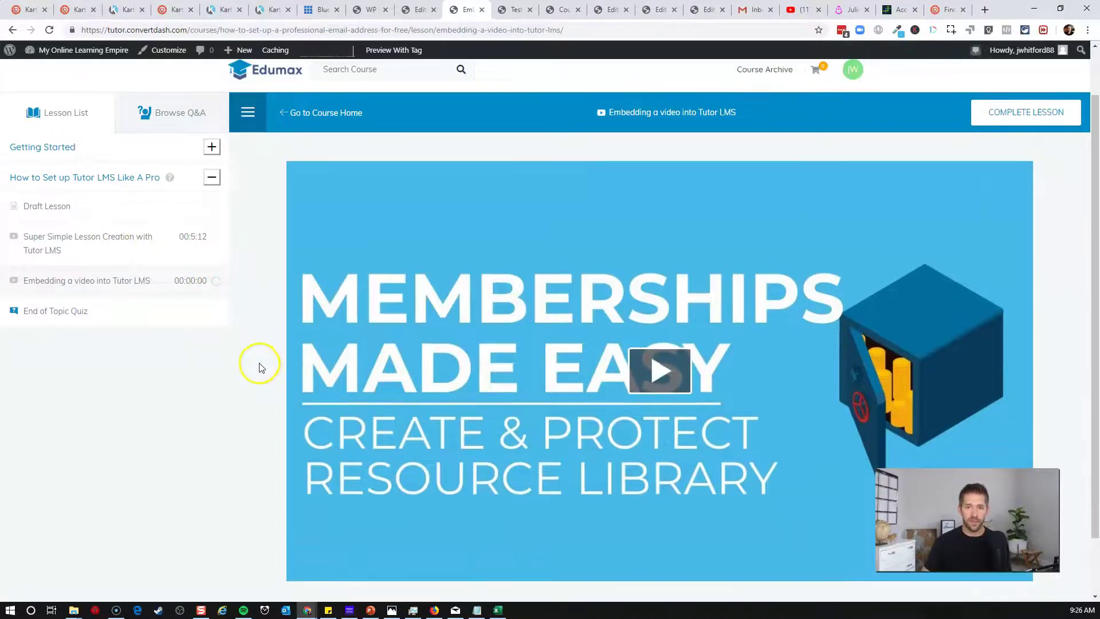
click(667, 379)
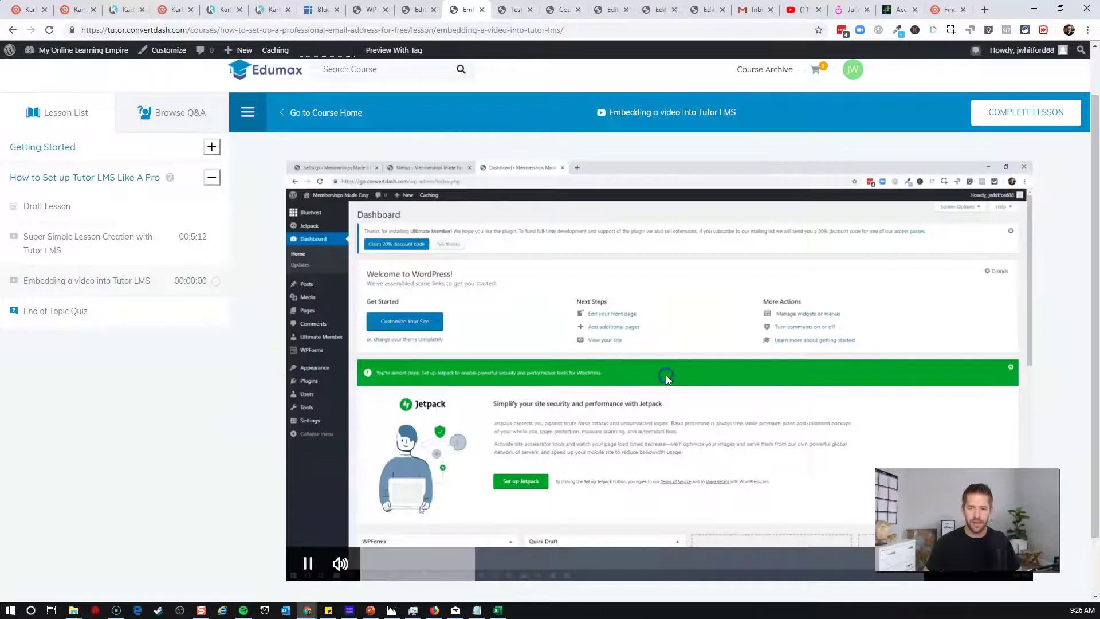
click(658, 377)
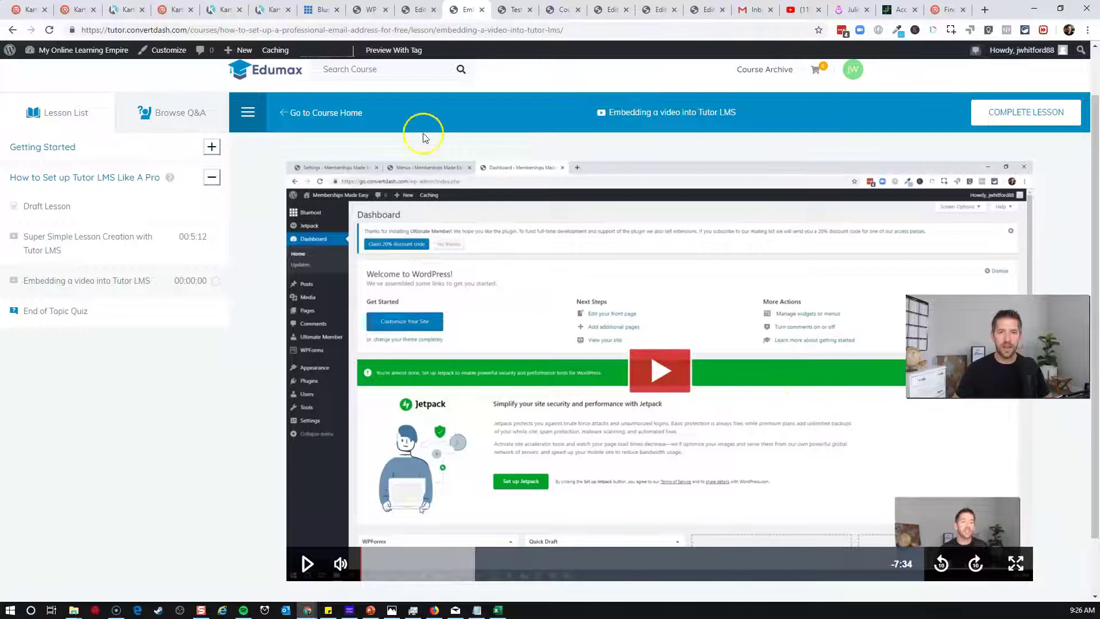
Back in Edit Course, open the 'Embedding a video into Tutor LMS' lesson for editing.
click(410, 11)
scroll(474, 362, down, 15)
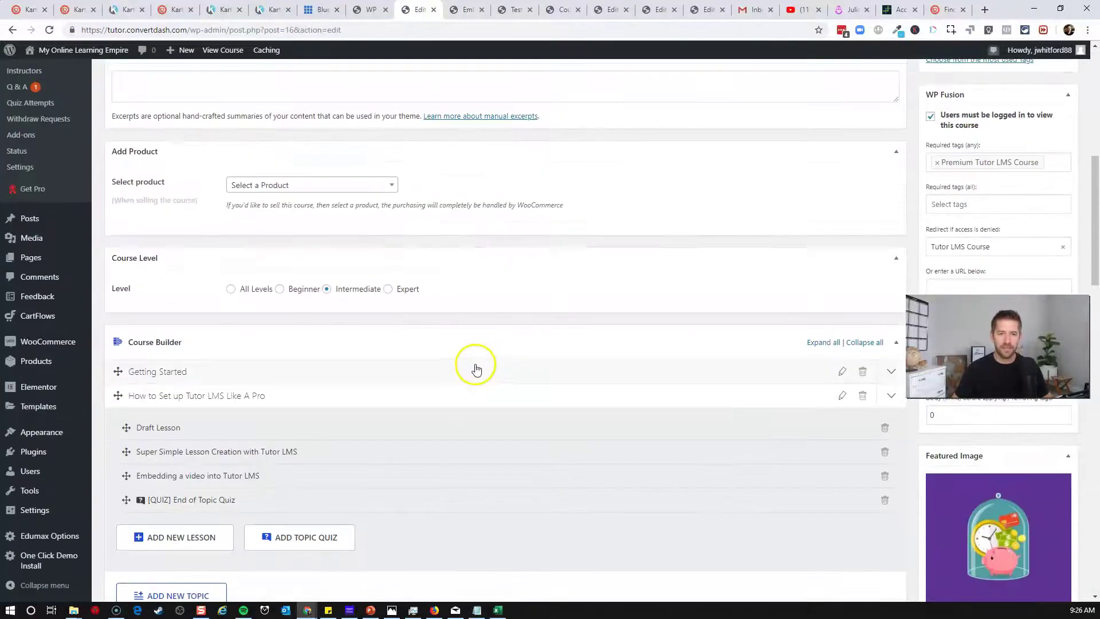
click(172, 131)
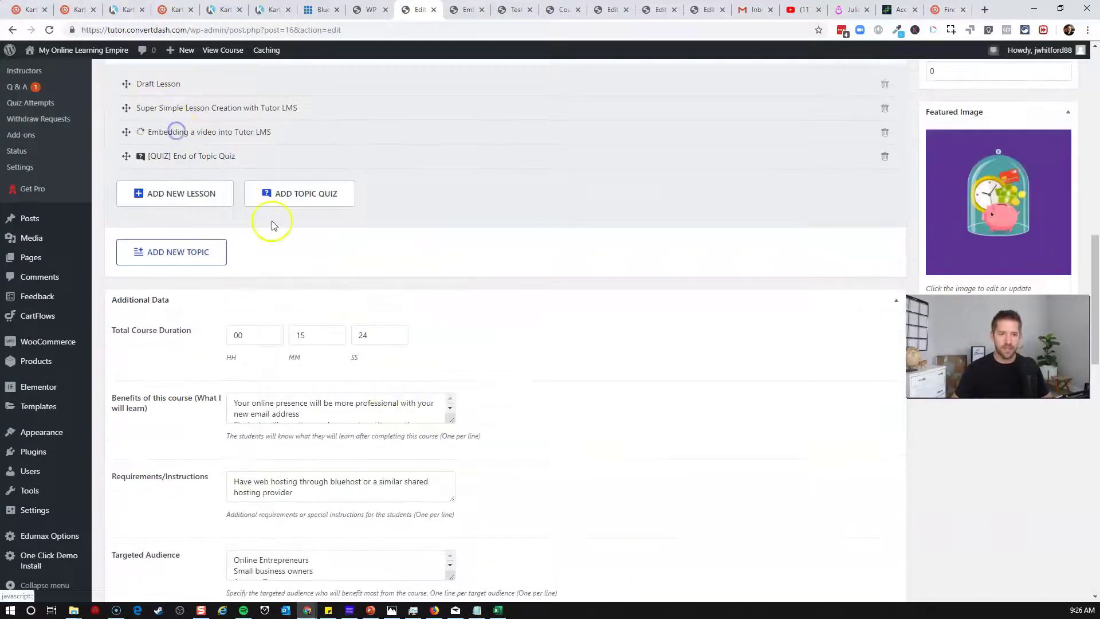
Write a 'Here is what you will learn' intro with four bullets and update the lesson.
click(467, 292)
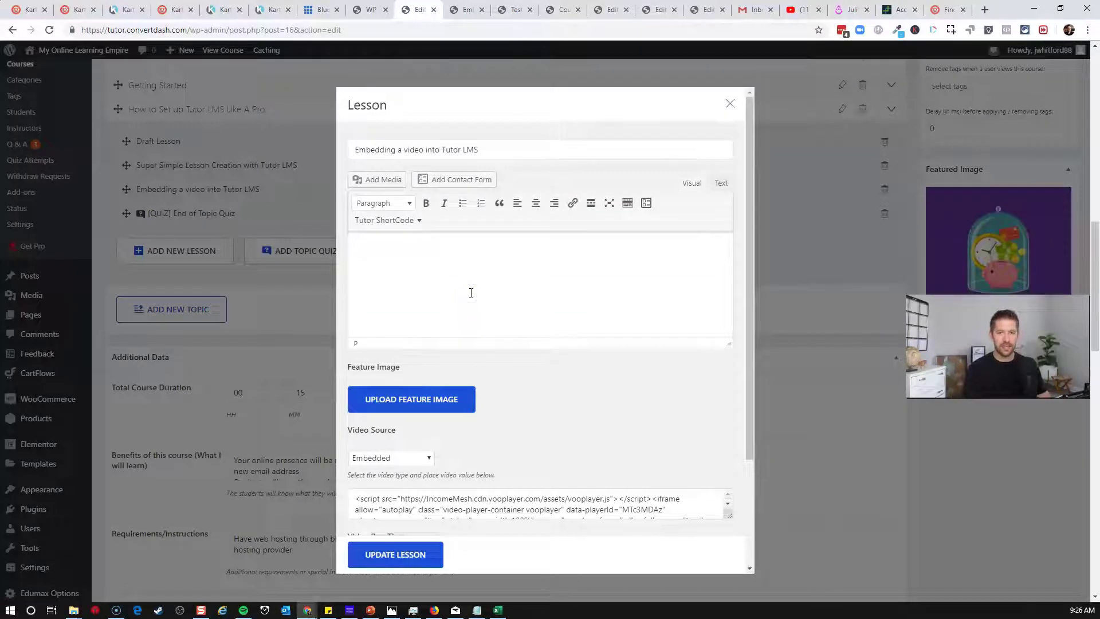
text(Here is what you will learn in this lesson:)
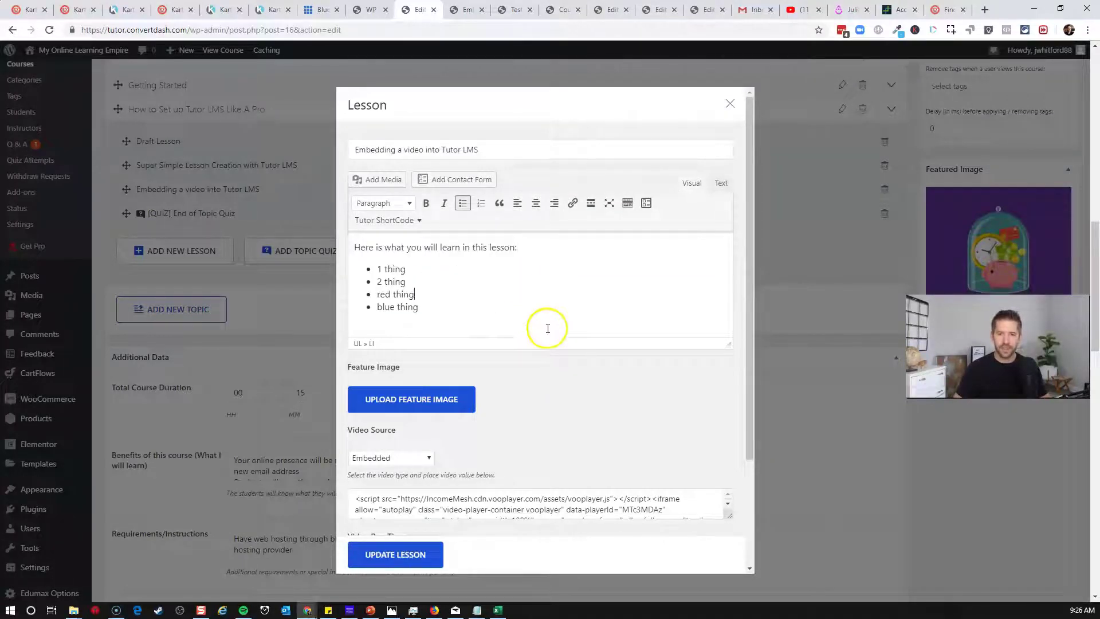
scroll(547, 418, down, 1)
click(405, 553)
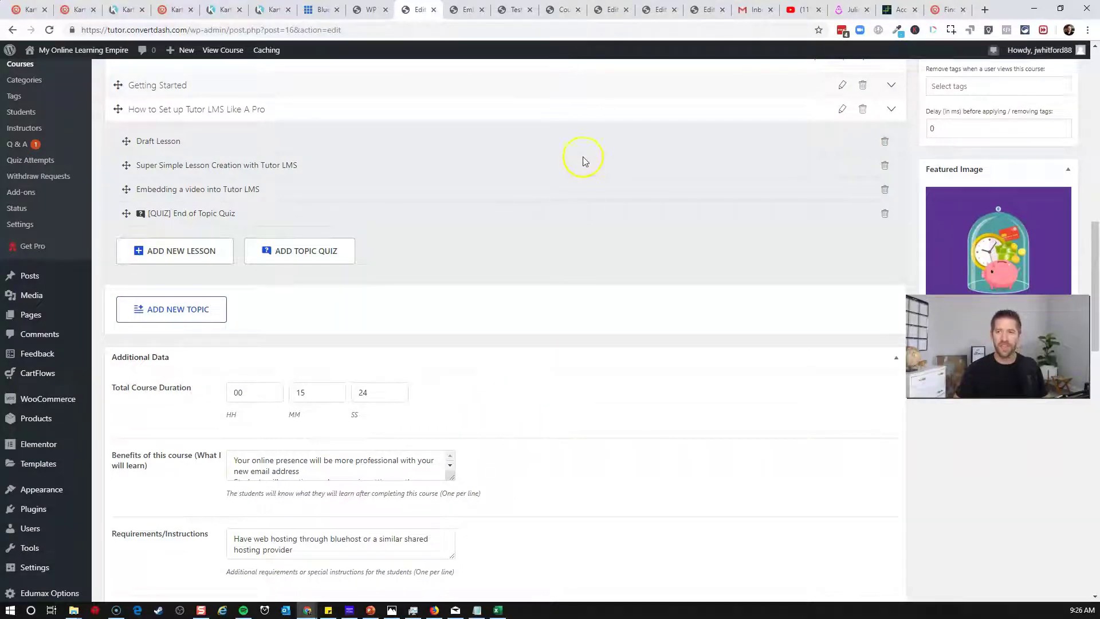
scroll(615, 212, up, 1)
scroll(1032, 184, up, 10)
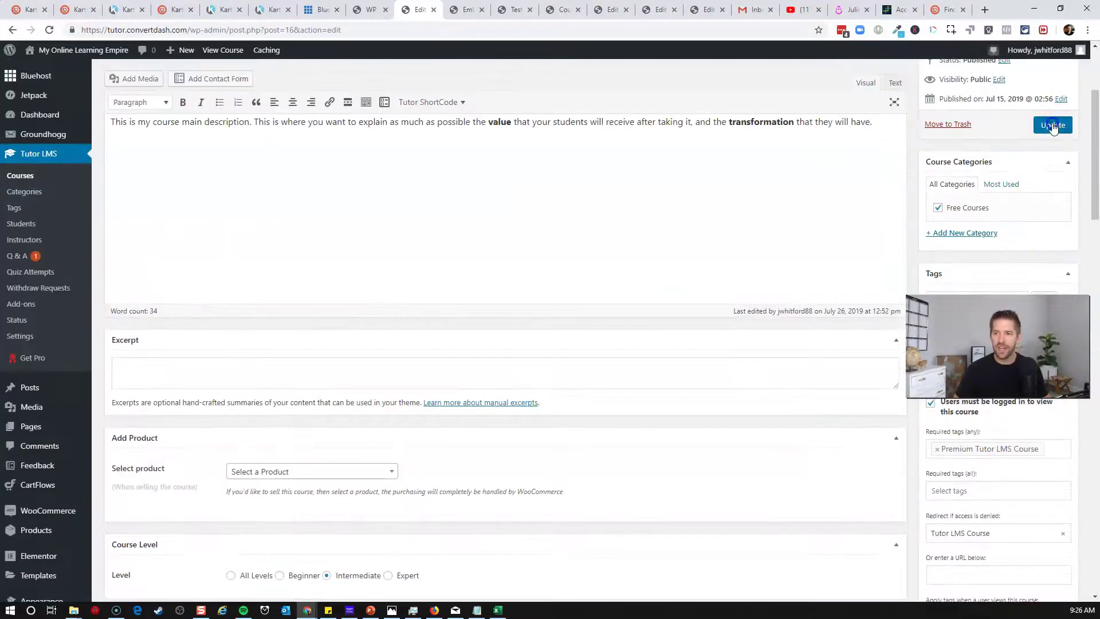
Update the course, then reload the live lesson page to see the text beneath the video.
click(1052, 125)
click(467, 10)
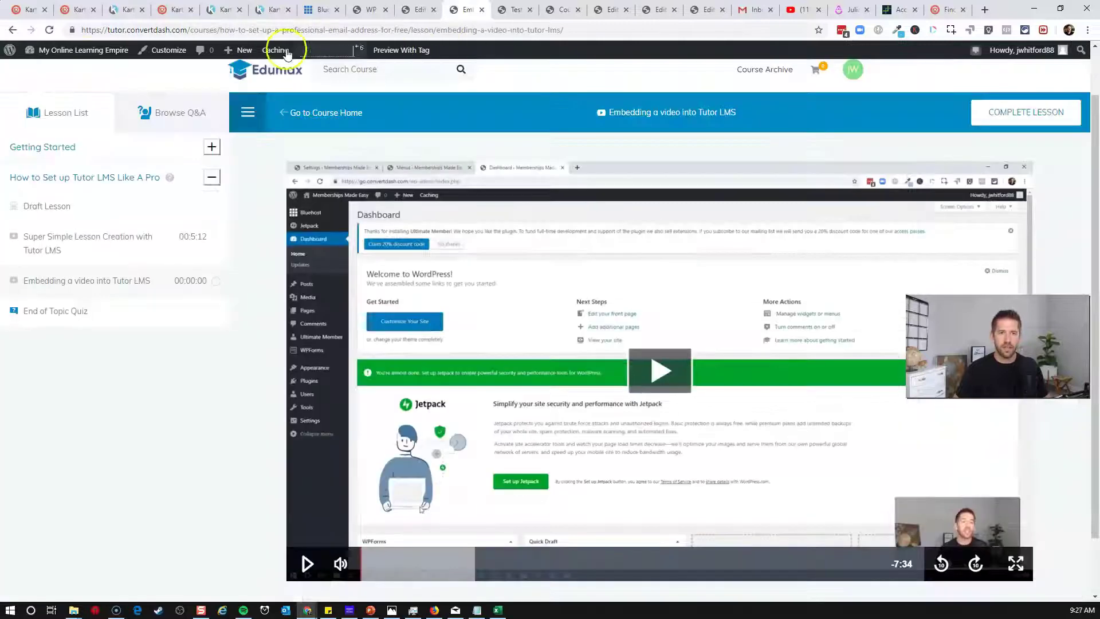
click(47, 29)
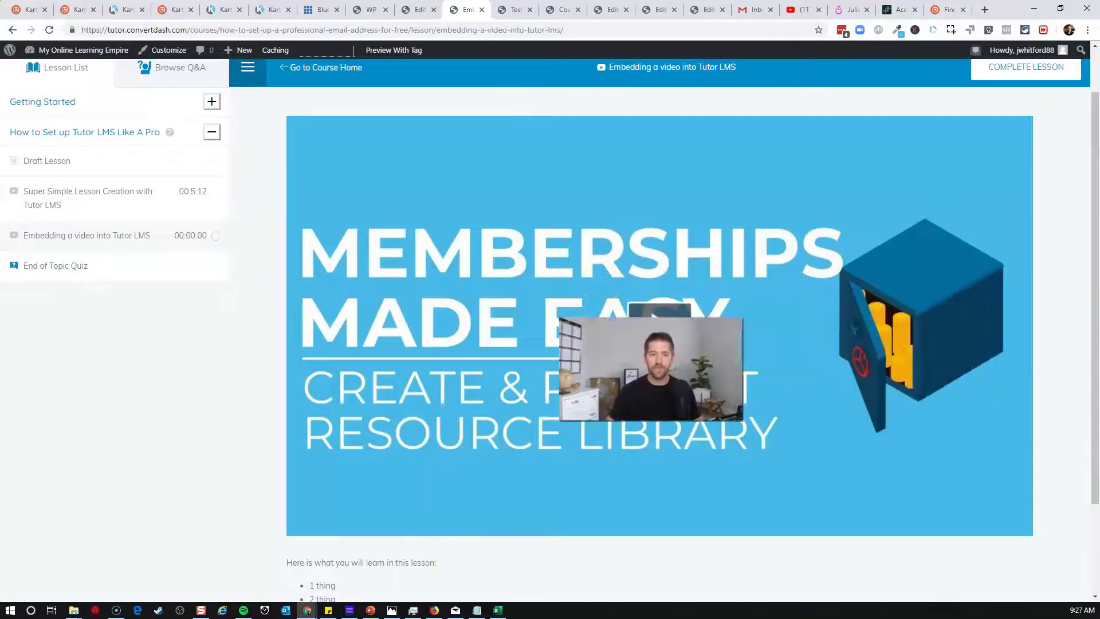
scroll(805, 338, down, 2)
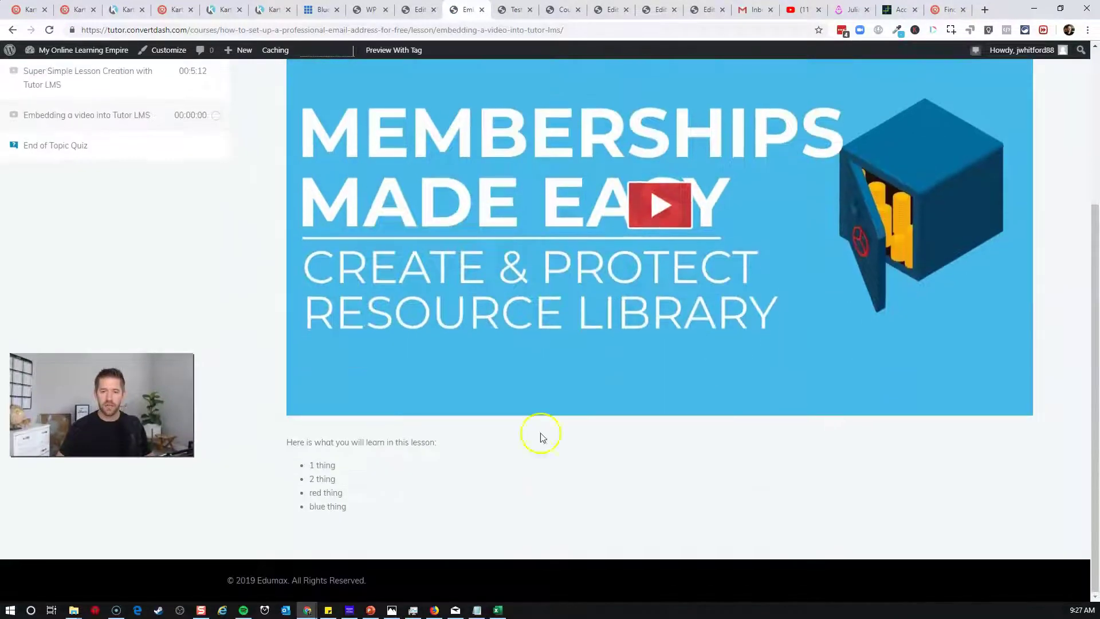
drag(283, 443, 450, 486)
click(454, 533)
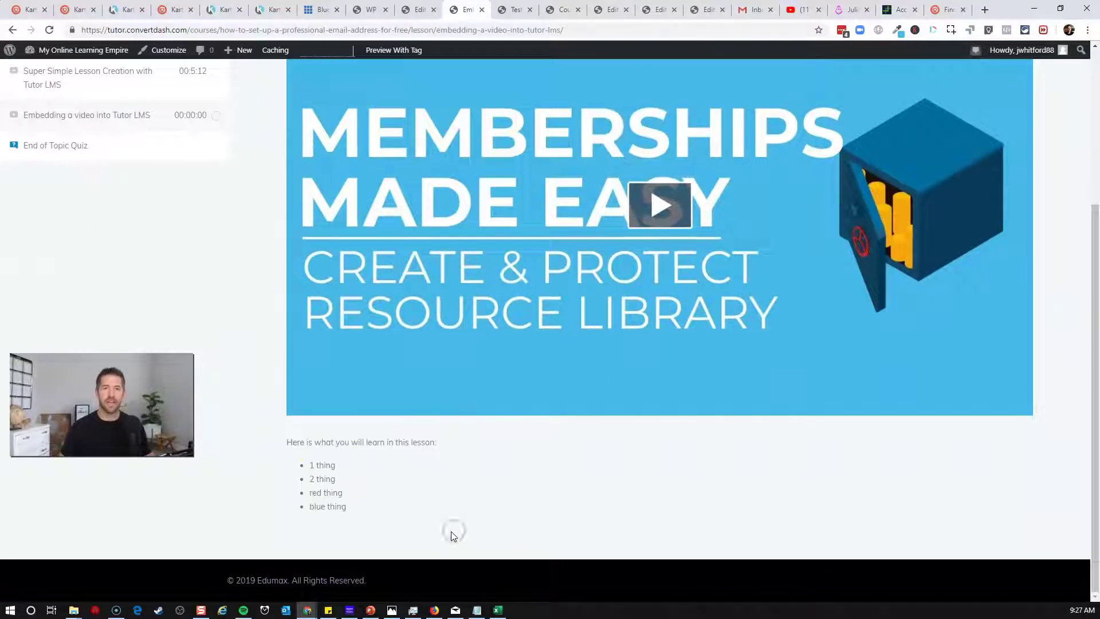